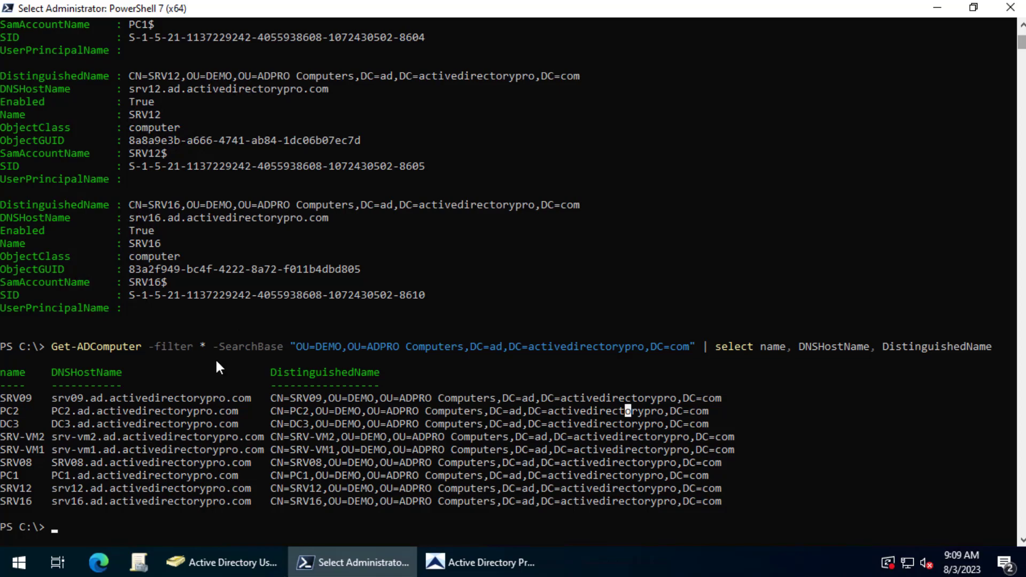
Bring up Active Directory Pro Toolkit and show its Computer Reports catalogue.
left_click(479, 563)
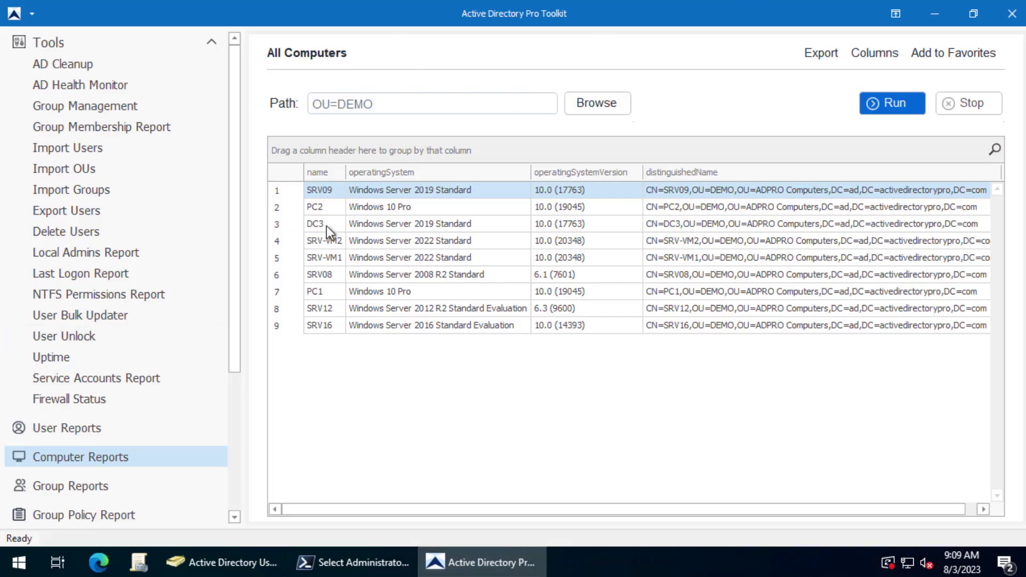
left_click(105, 455)
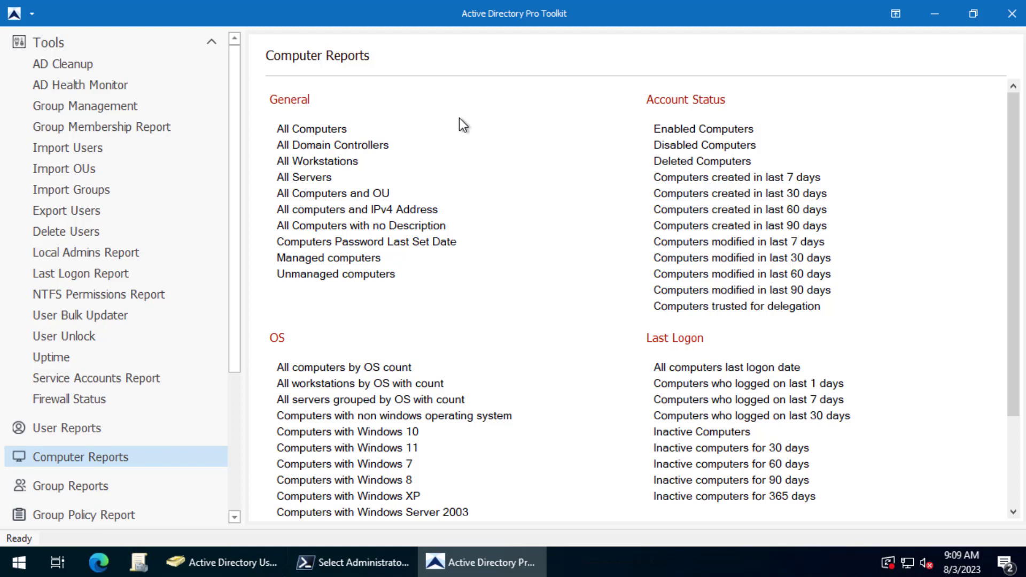
Run the All Computers report with its search location limited to the DEMO OU under ADPRO Computers.
left_click(304, 129)
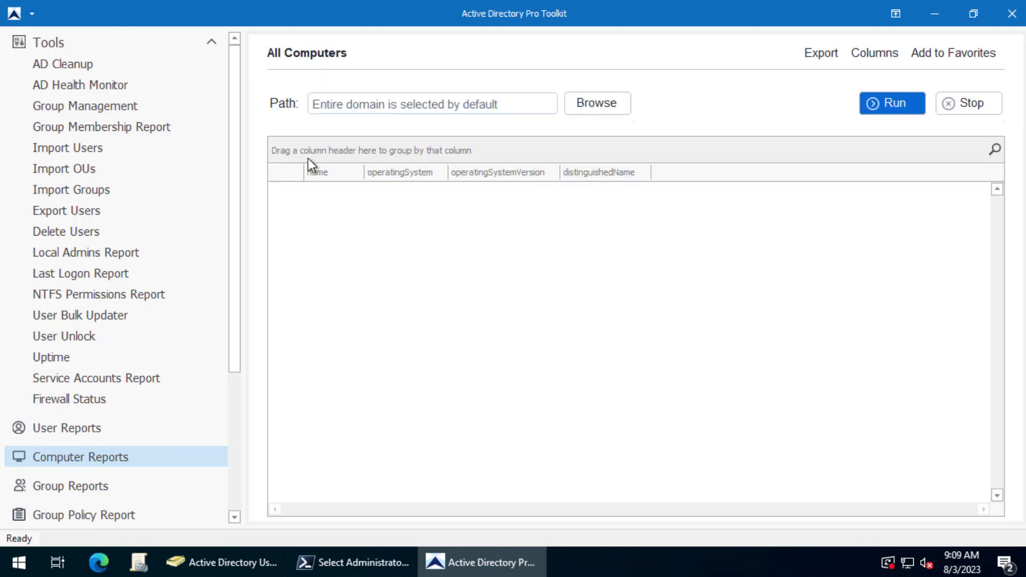
left_click(595, 108)
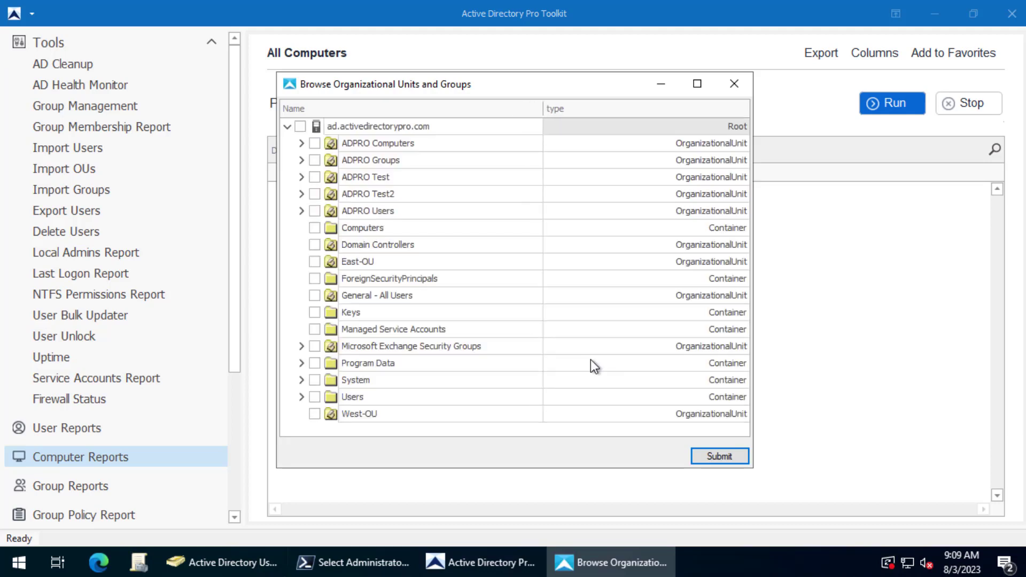
left_click(301, 142)
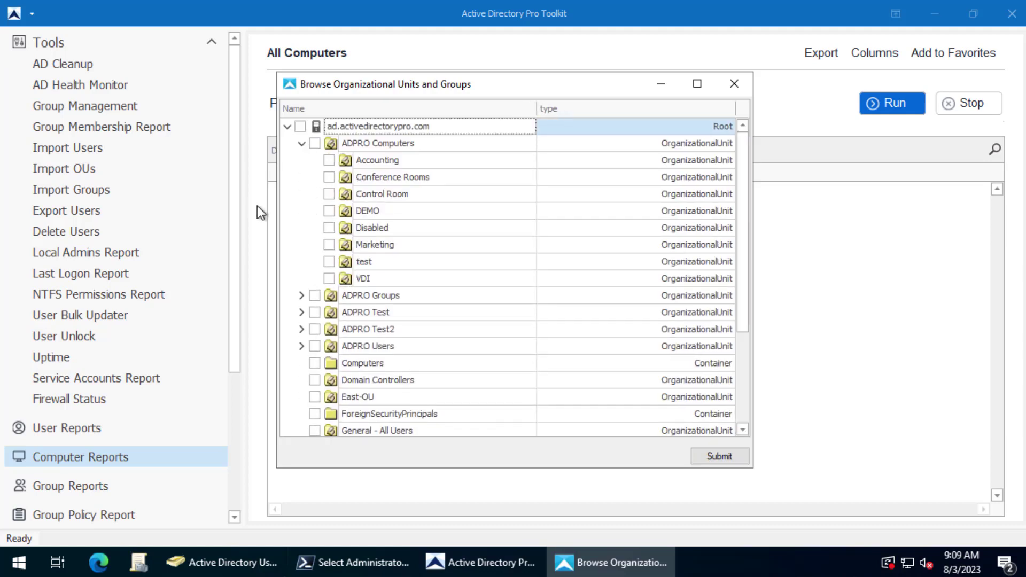
left_click(330, 210)
left_click(329, 161)
left_click(741, 457)
left_click(891, 103)
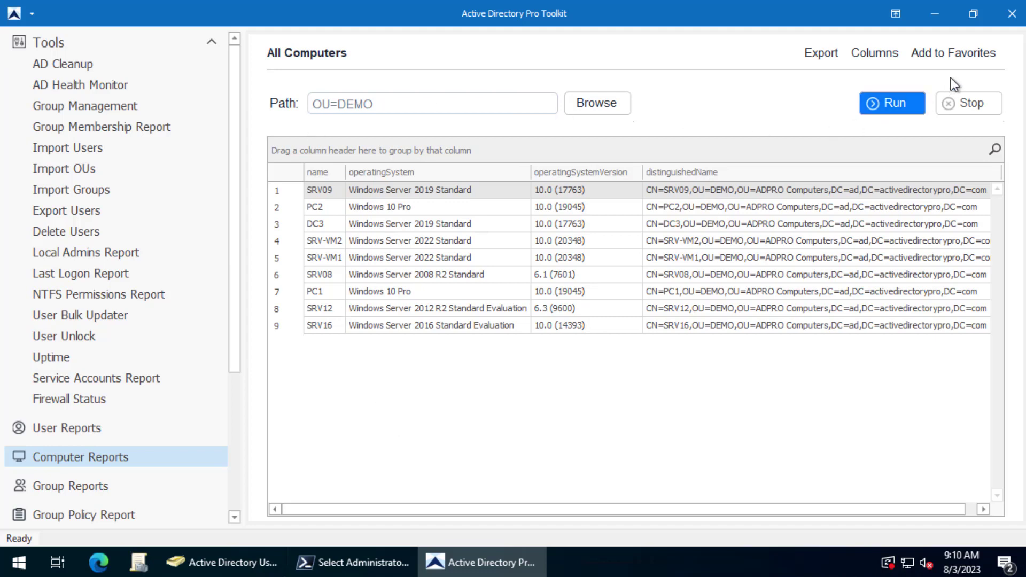
left_click(821, 54)
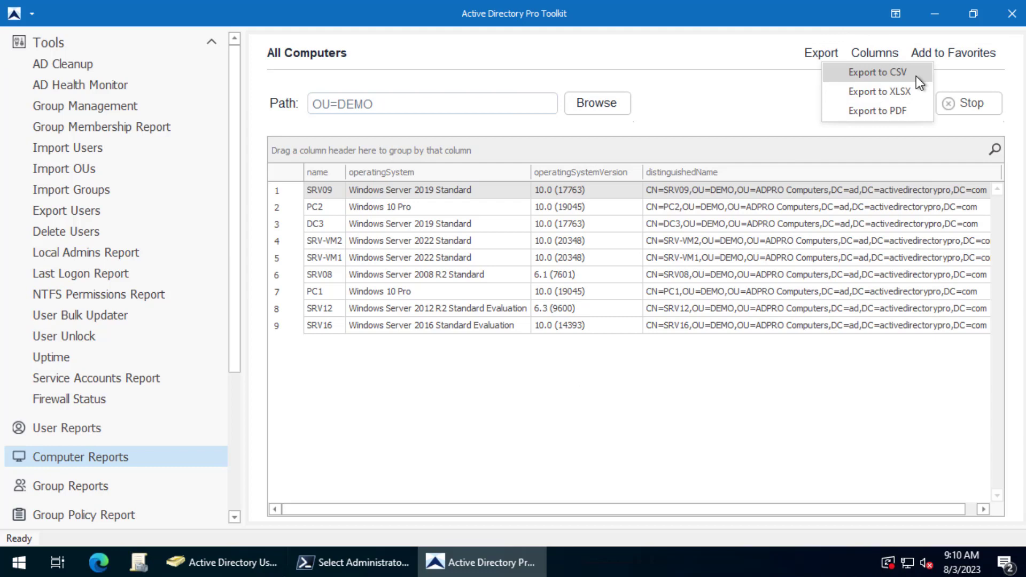
left_click(771, 117)
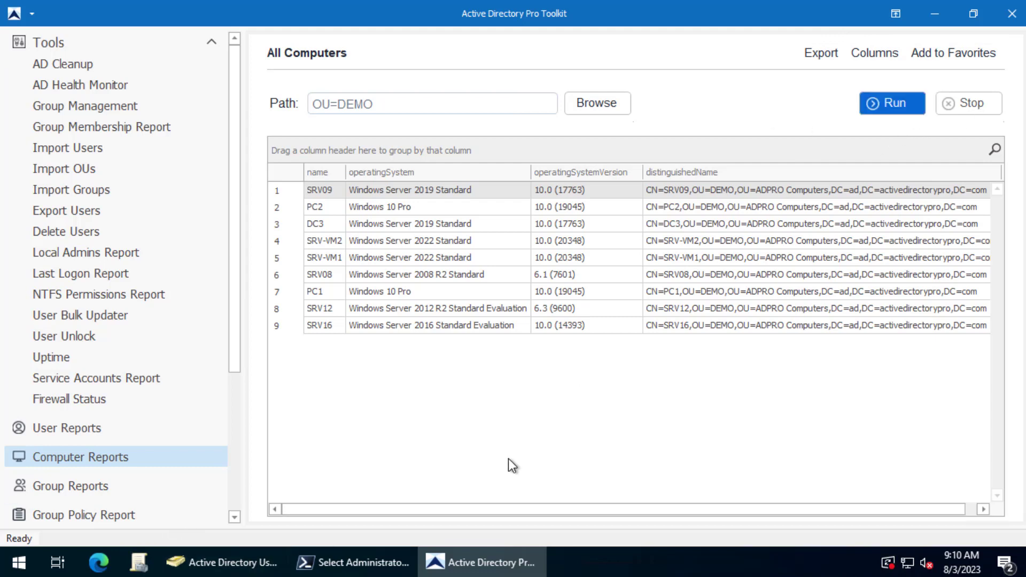
Clear the PowerShell console with cls and begin typing Get-ADComputer -filter * -SearchBase.
left_click(368, 560)
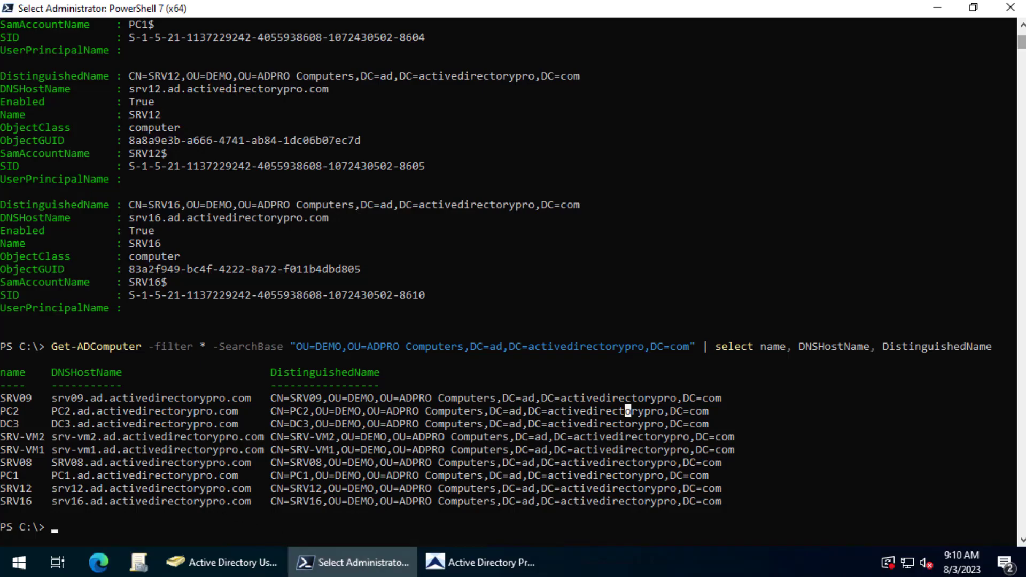
key("Escape")
type("cls")
key("Return")
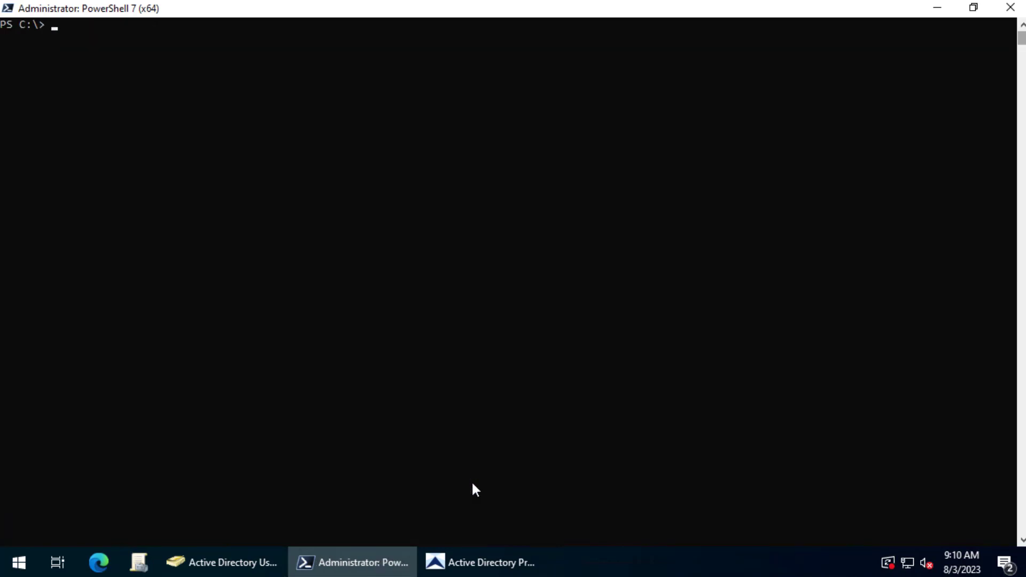
type("Get-ADComputer")
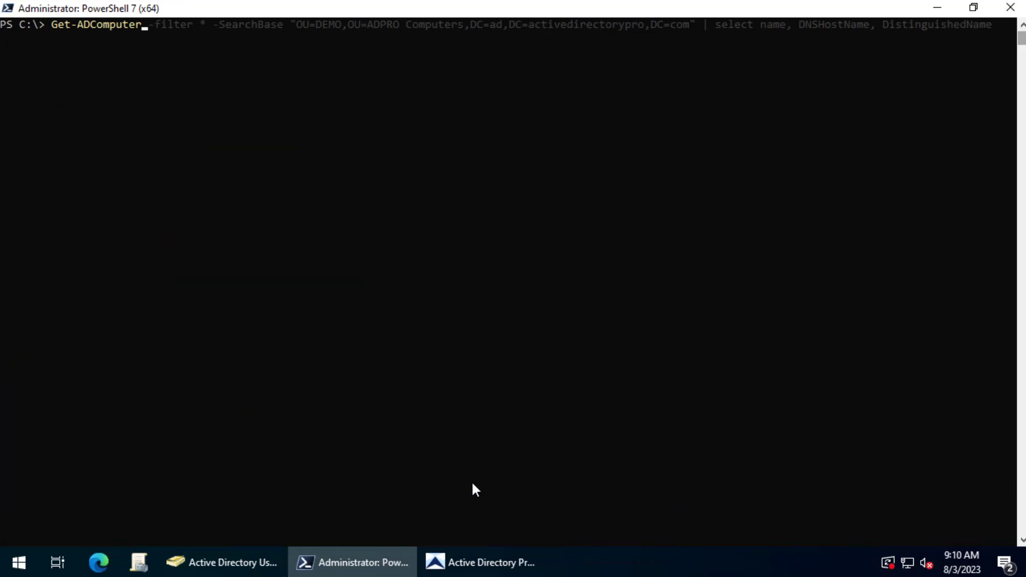
type(" -filter * -search")
key("Tab")
left_click(232, 568)
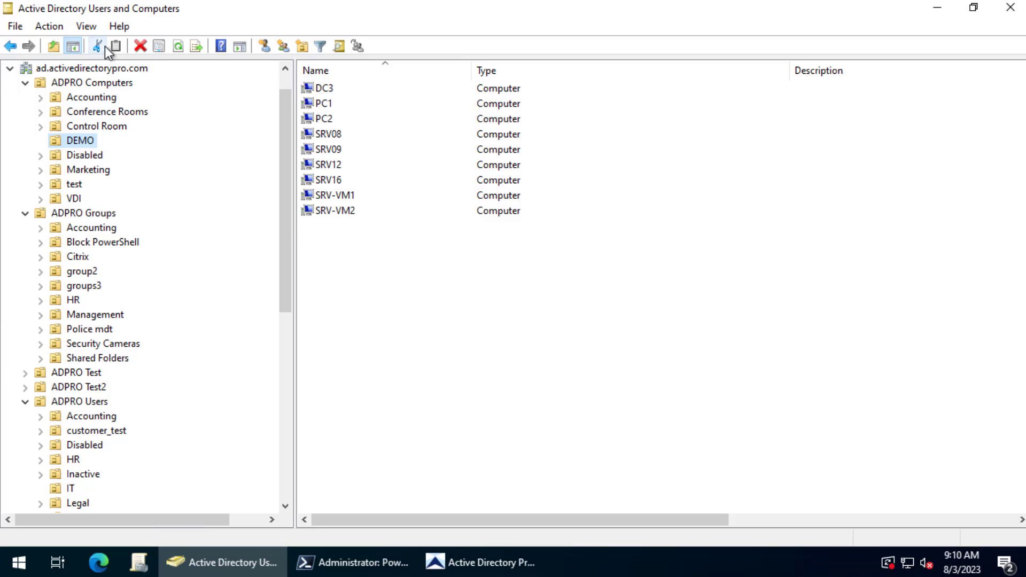
Copy the DEMO OU's full distinguishedName value from its Attribute Editor properties.
right_click(85, 140)
left_click(130, 367)
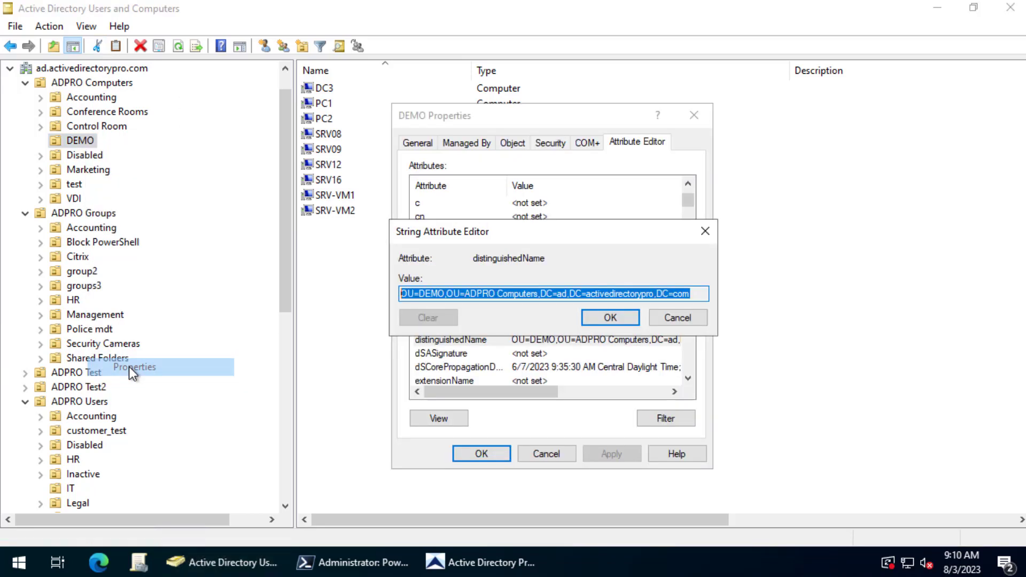
left_click(674, 320)
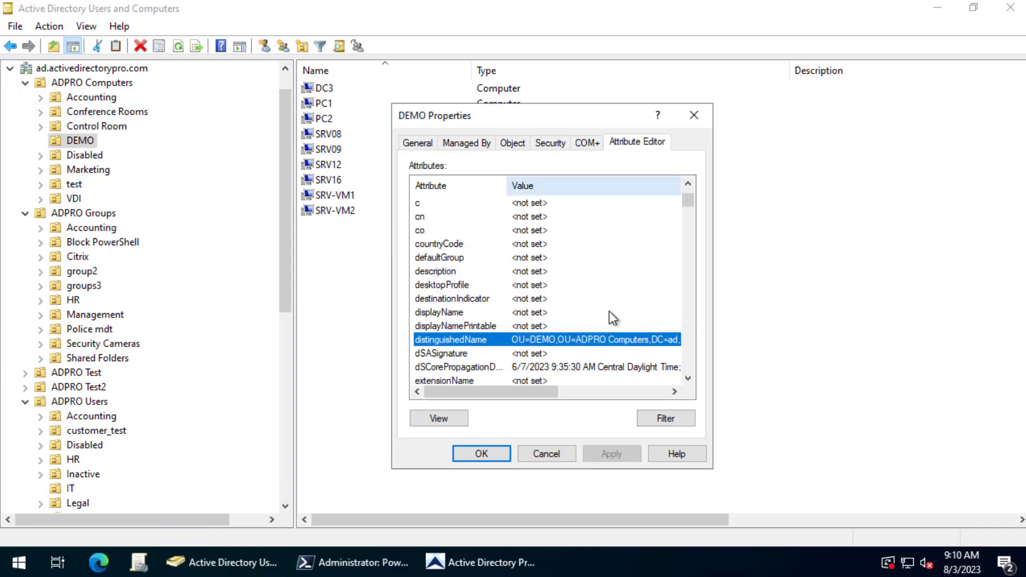
double_click(586, 345)
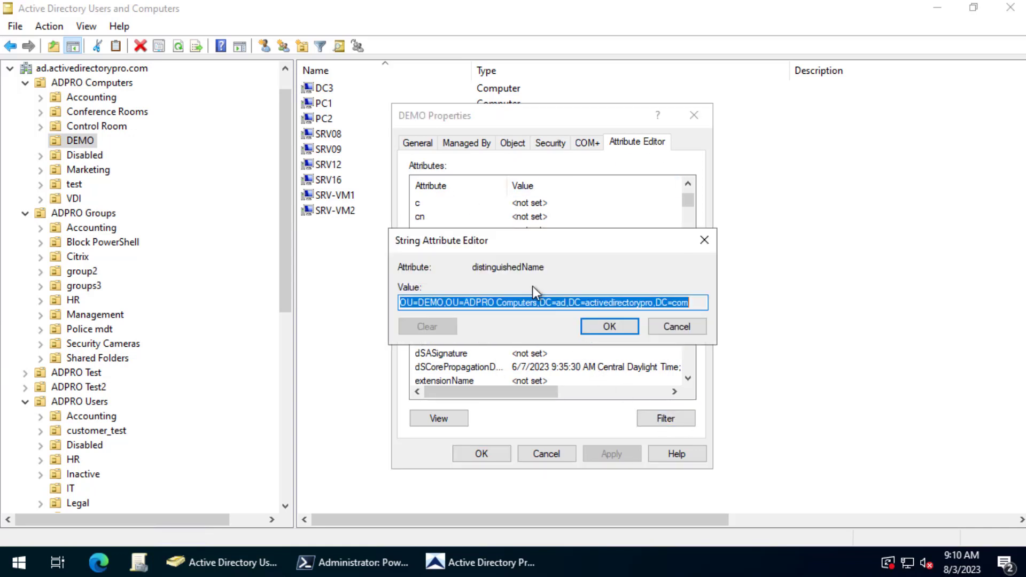
key("End")
left_click_drag(690, 303, 364, 293)
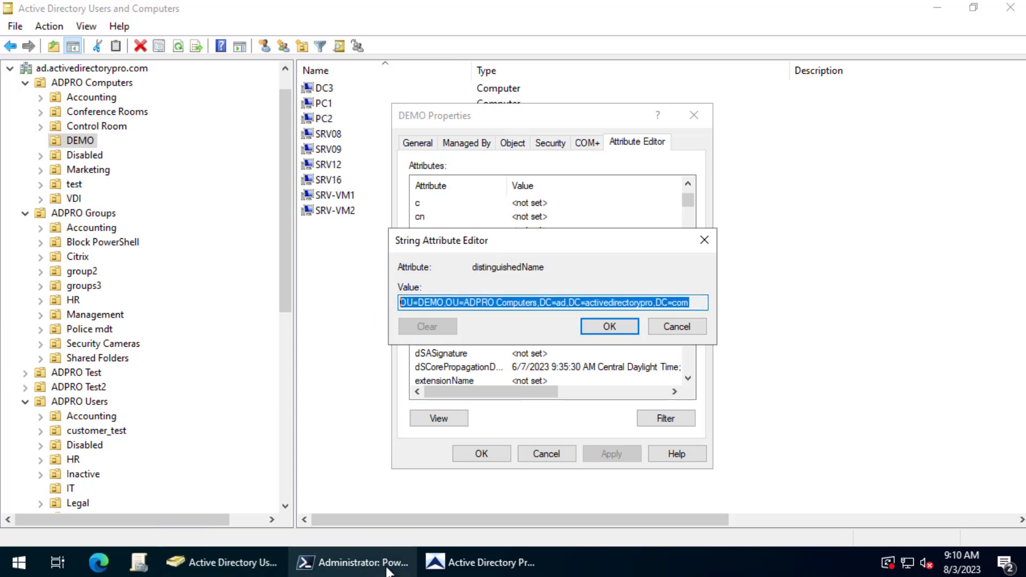
left_click(303, 566)
left_click(409, 48)
Paste the DEMO distinguished name in quotes as the -SearchBase value and run Get-ADComputer.
type("\"")
type("OU=DEMO,OU=ADPRO Computers,DC=ad,DC=activedirectorypro,DC=com")
type("\"")
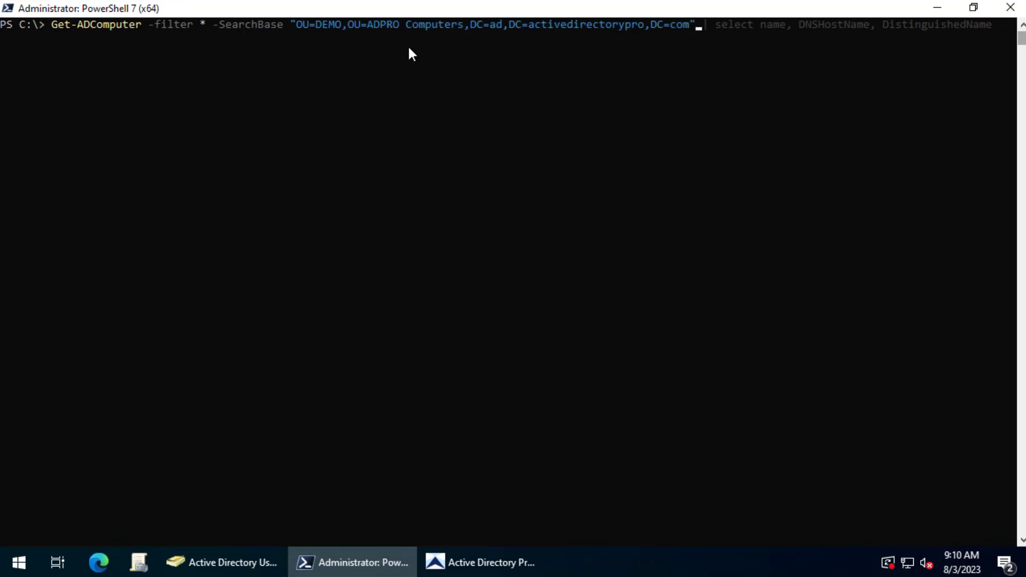
key("Return")
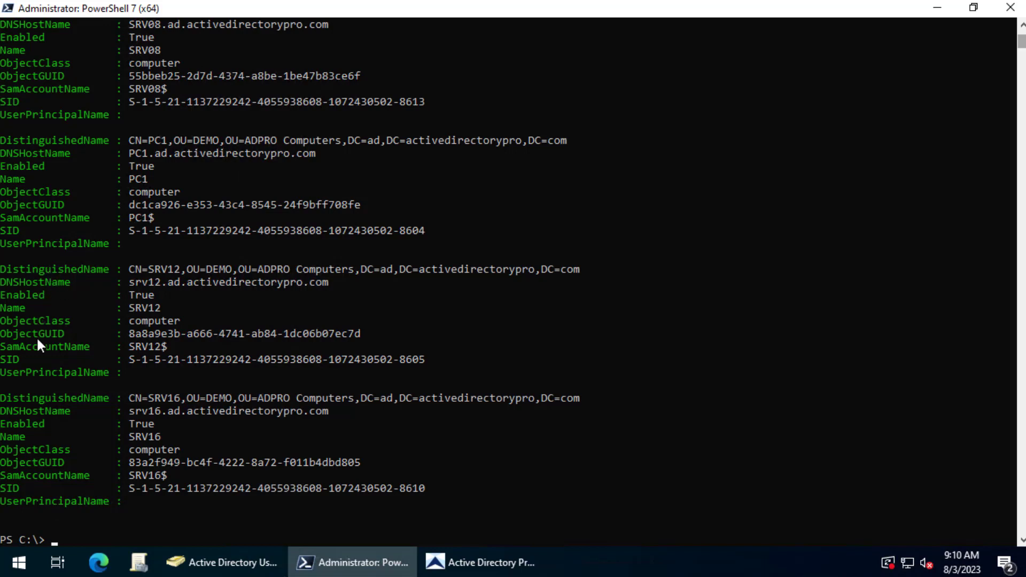
Rerun the query piped to select name, listing only computer names SRV09 through SRV16.
left_click(159, 520)
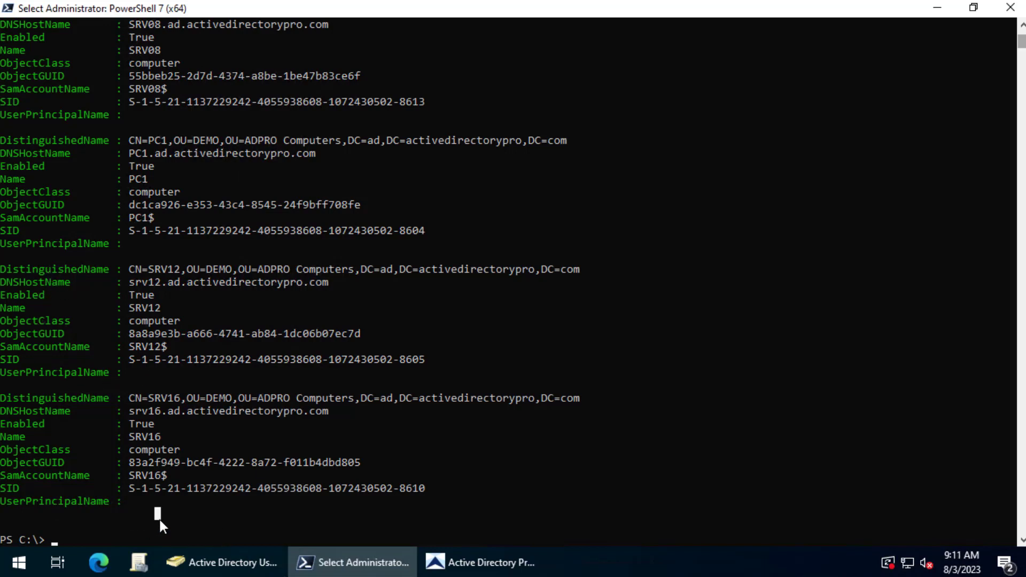
key("Up")
type("| select name")
key("Return")
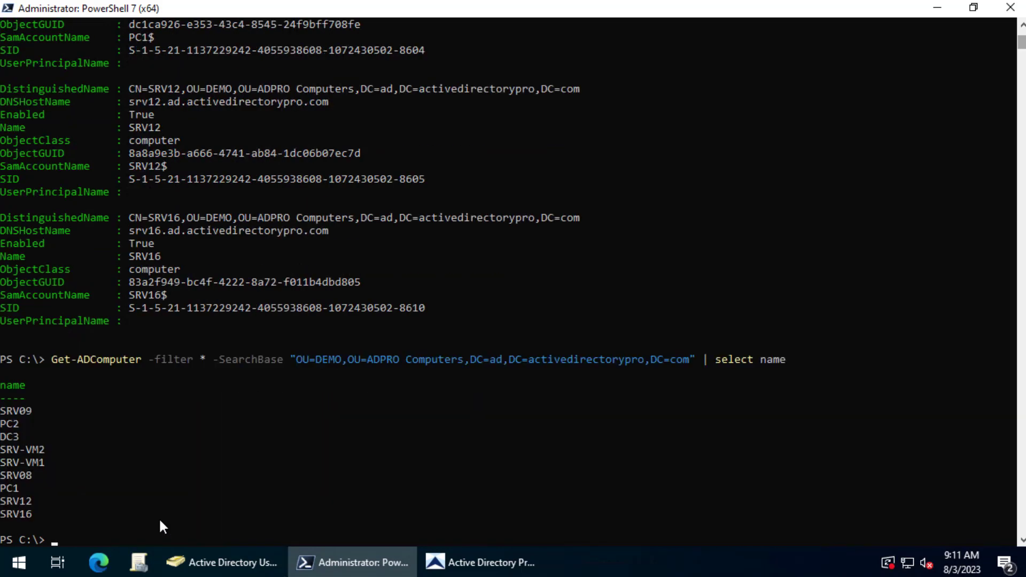
Add DNSHostname and DistinguishedName to the select, then append export-csv -path c:\allcomputers.csv.
key("Up")
type(",")
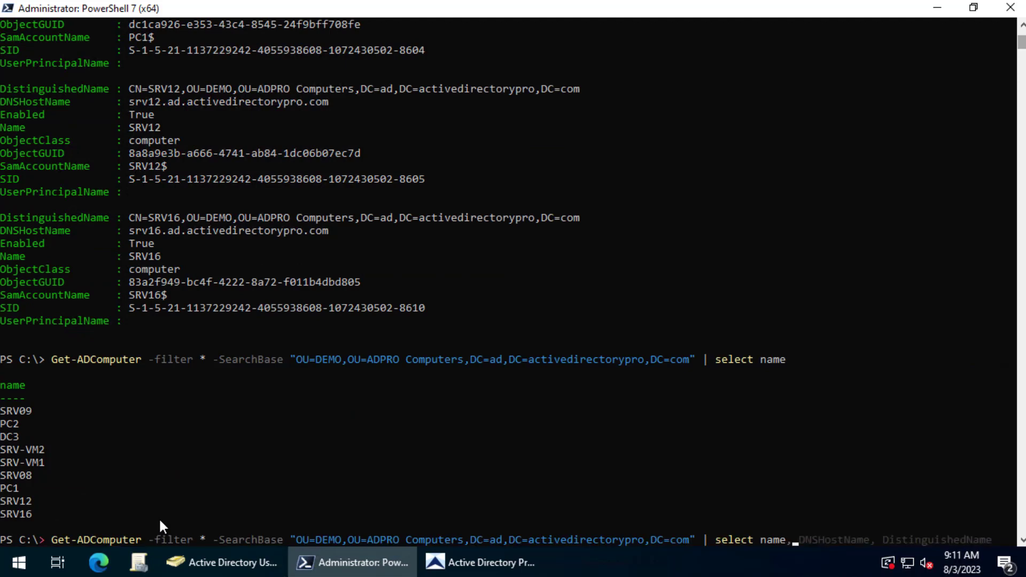
type(" DNSHOstname")
key("Return")
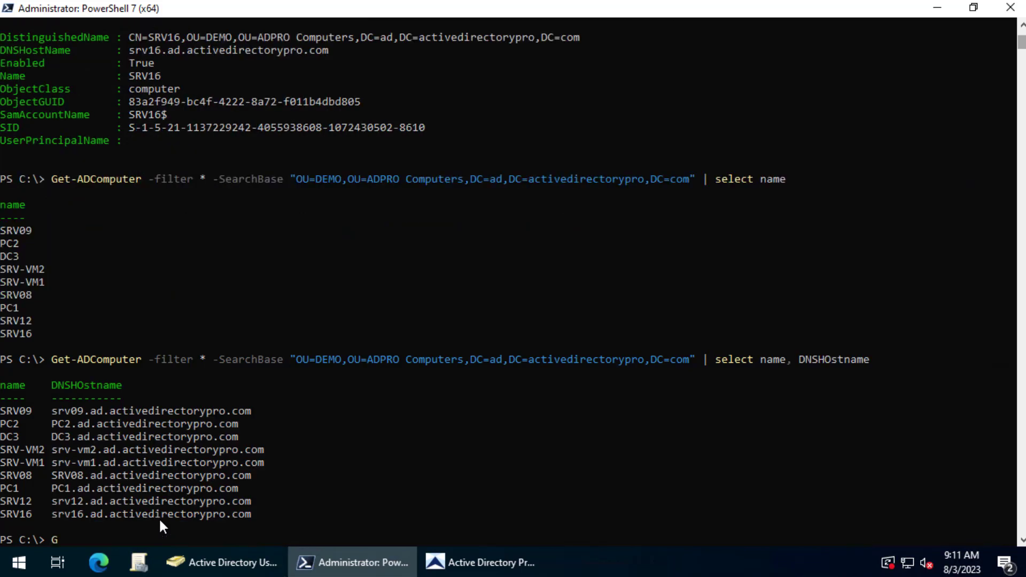
key("Up")
type(", Disting")
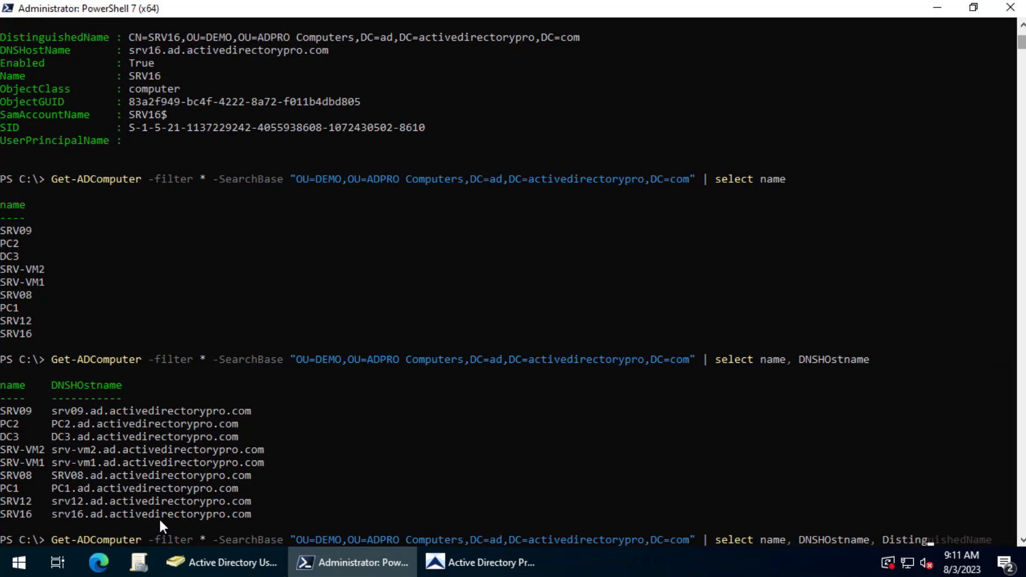
type("uishedName")
key("Return")
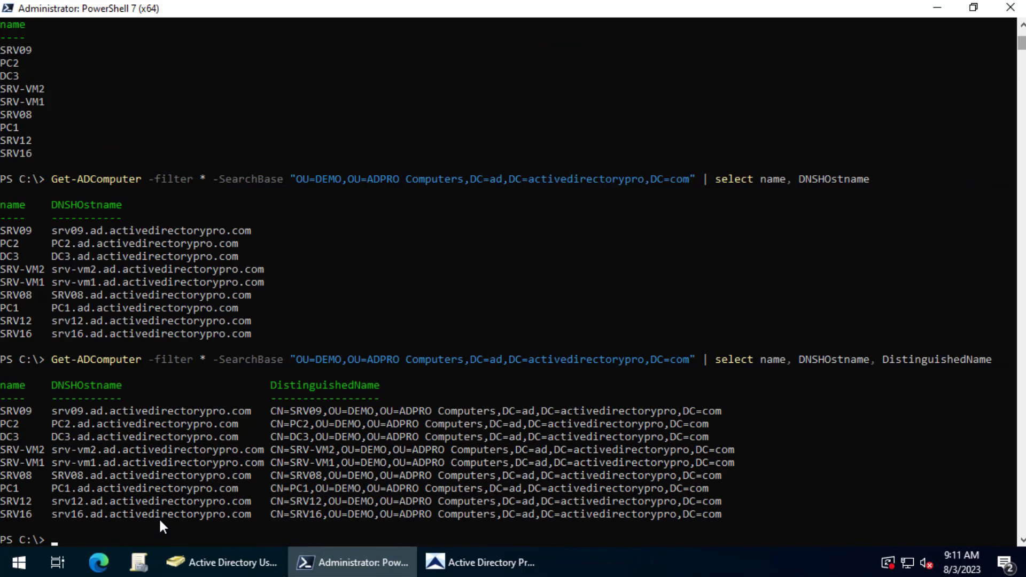
key("Up")
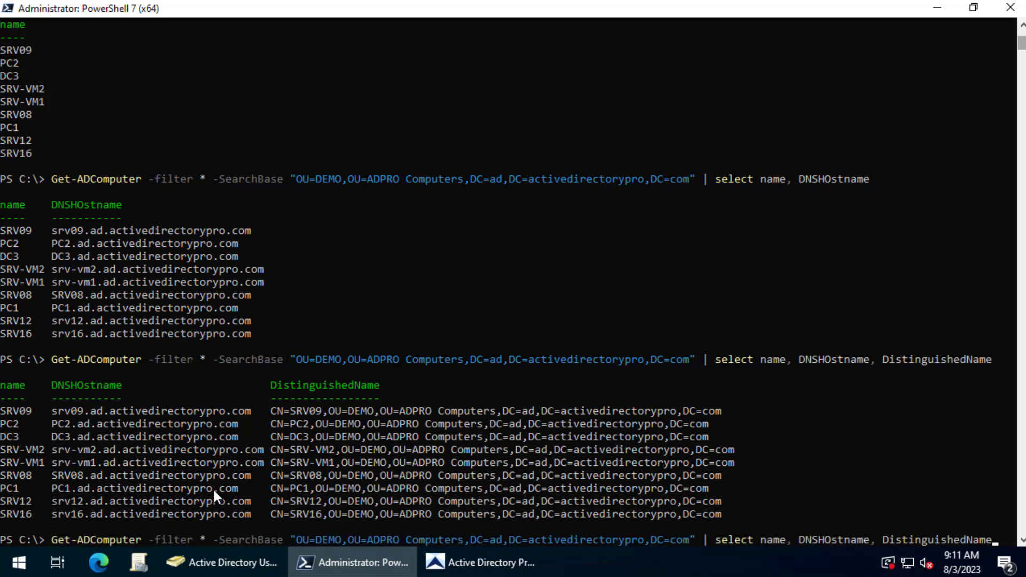
type("| export-csv -path c:\\allcomputers.csv")
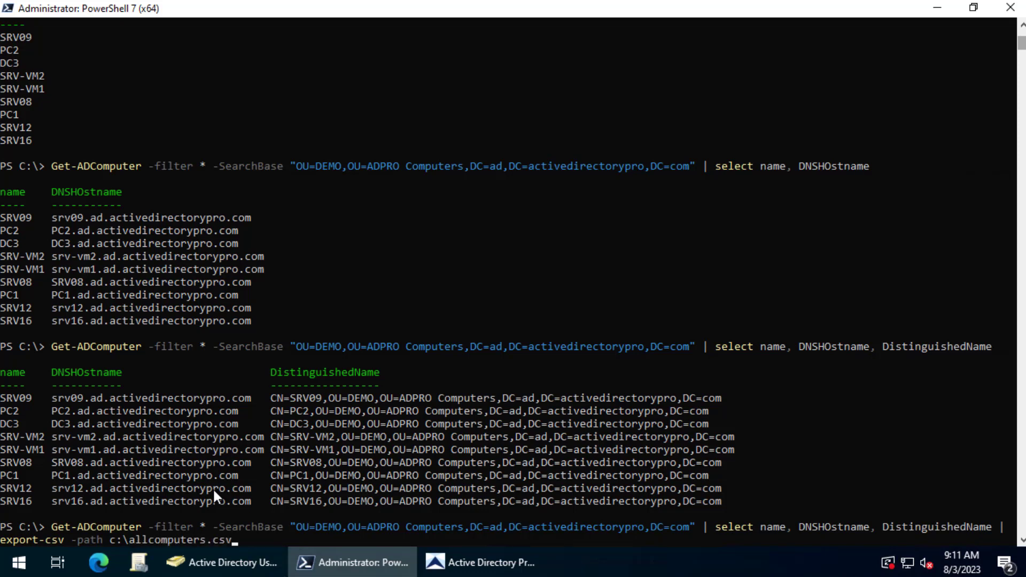
Run the export, writing the nine DEMO computers to c:\allcomputers.csv.
key("Return")
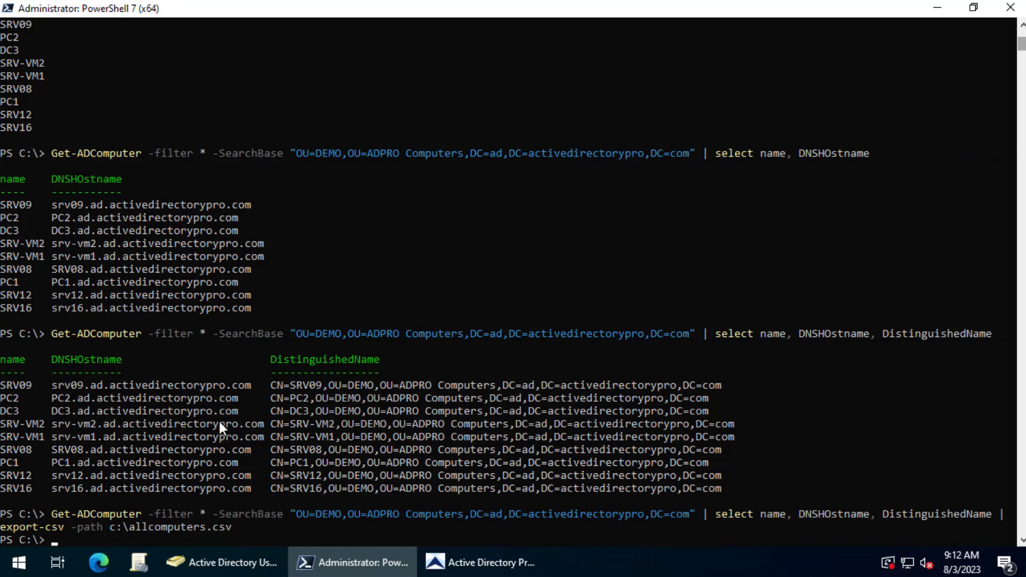
Back in the toolkit's Computer Reports, run the All Domain Controllers report.
left_click(503, 571)
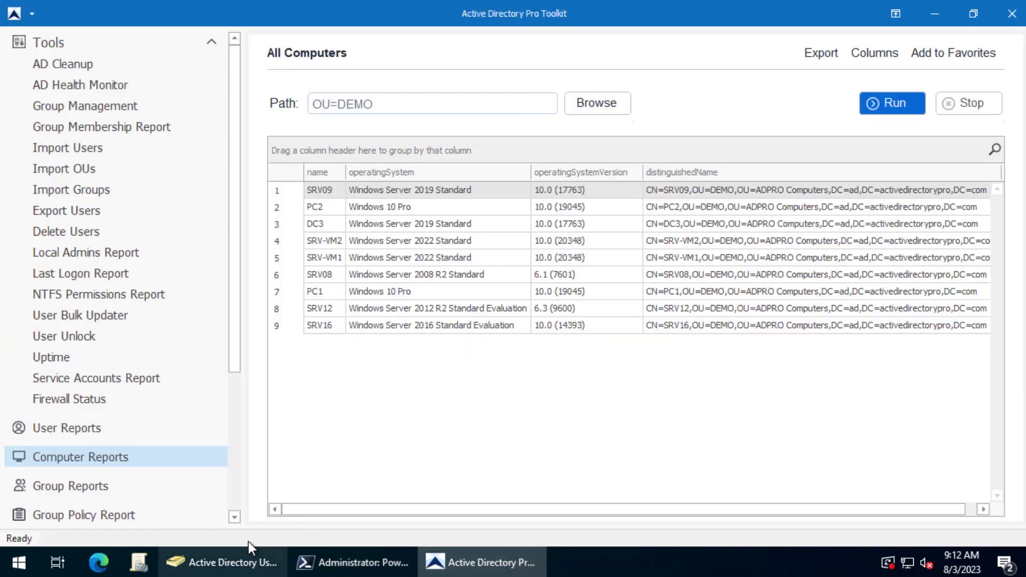
left_click(107, 459)
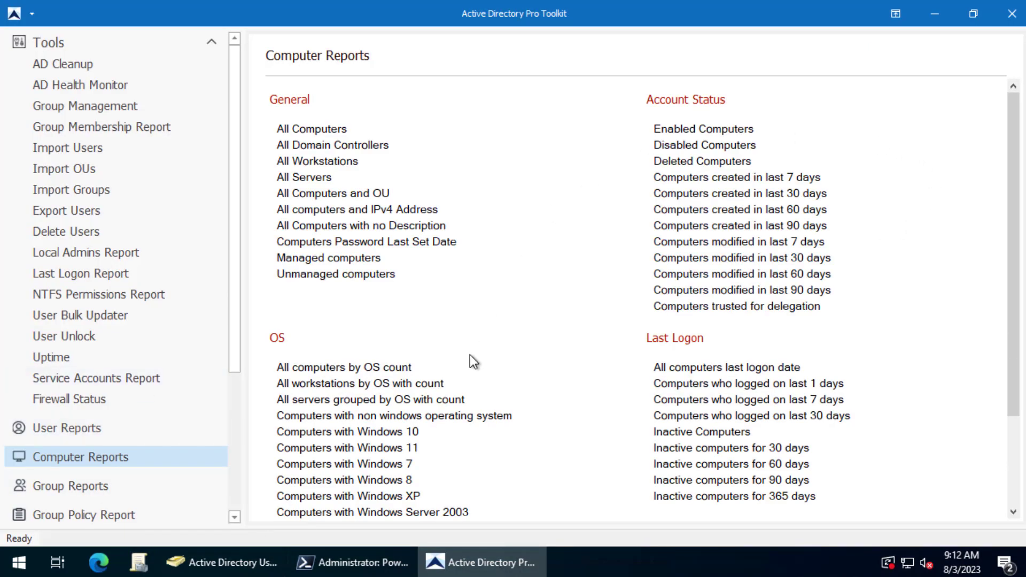
scroll(471, 354, "down", 3)
scroll(549, 375, "up", 3)
left_click(315, 145)
left_click(917, 104)
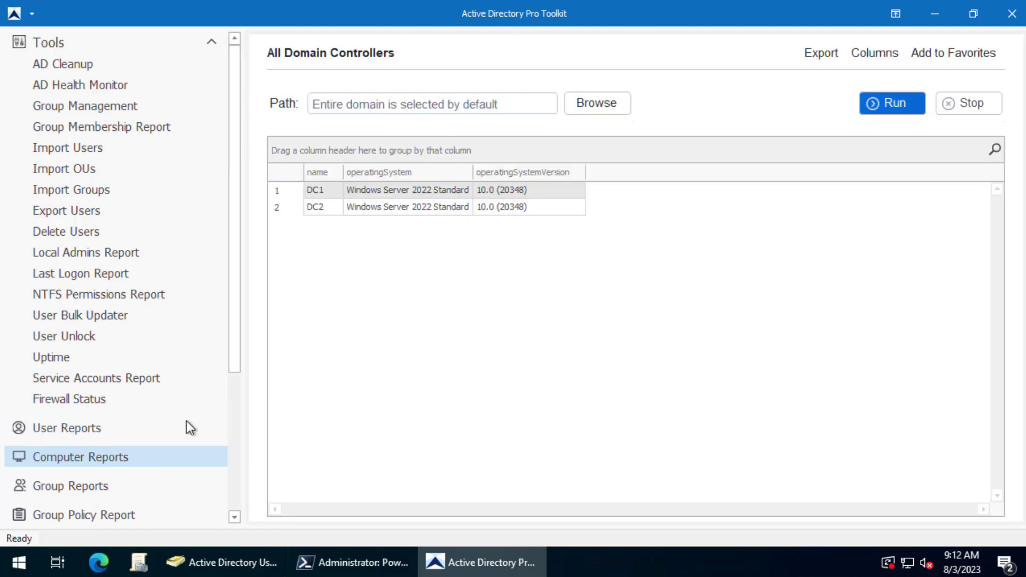
Run the Computers created in last 90 days report.
left_click(94, 458)
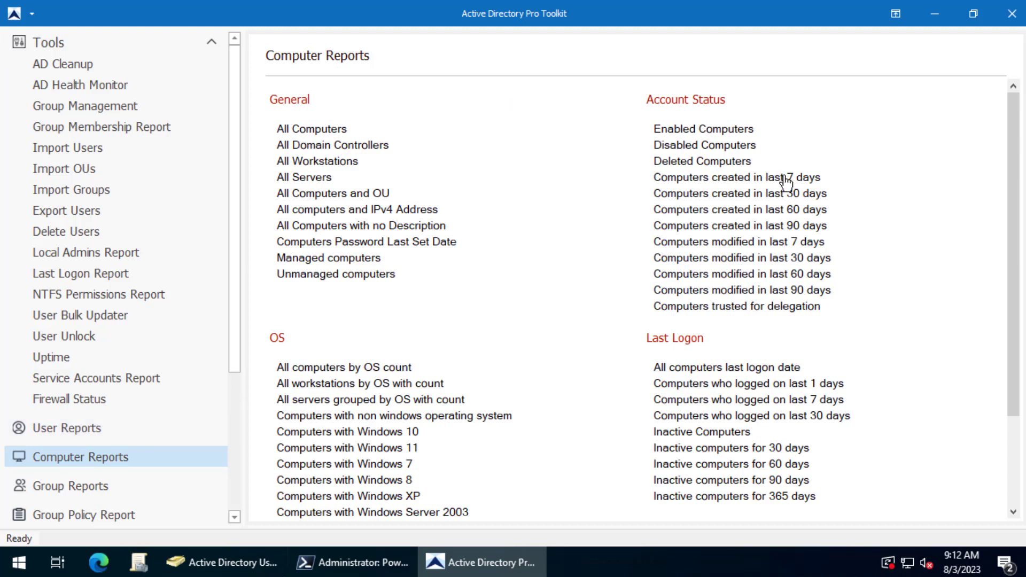
left_click(777, 227)
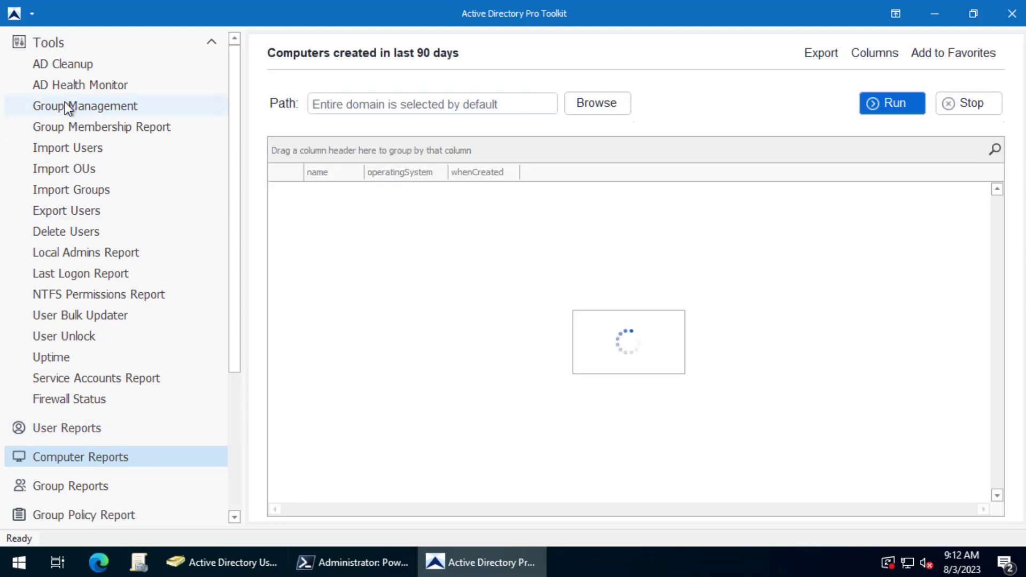
left_click(893, 102)
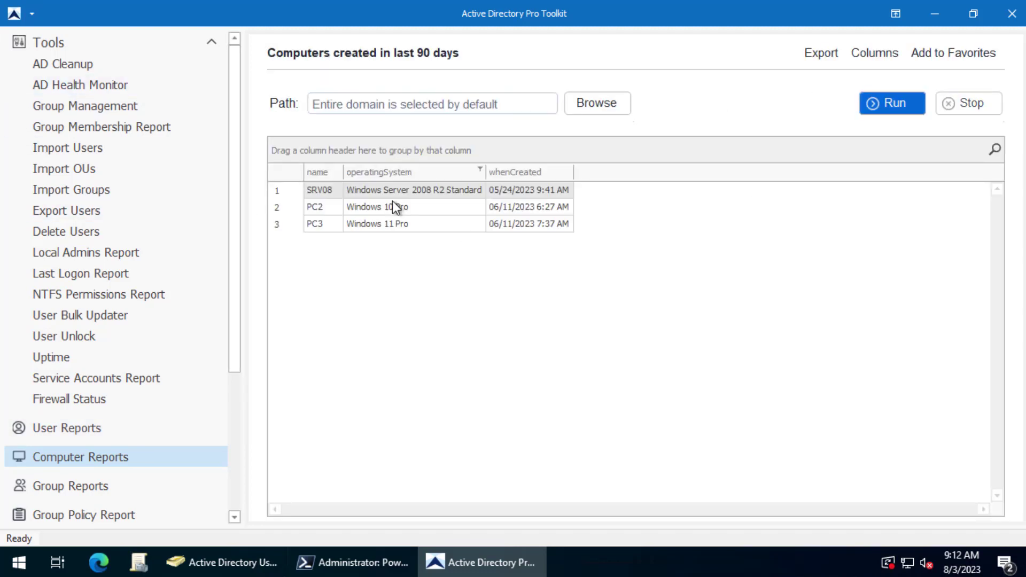
Run the All computers by OS count report.
left_click(127, 457)
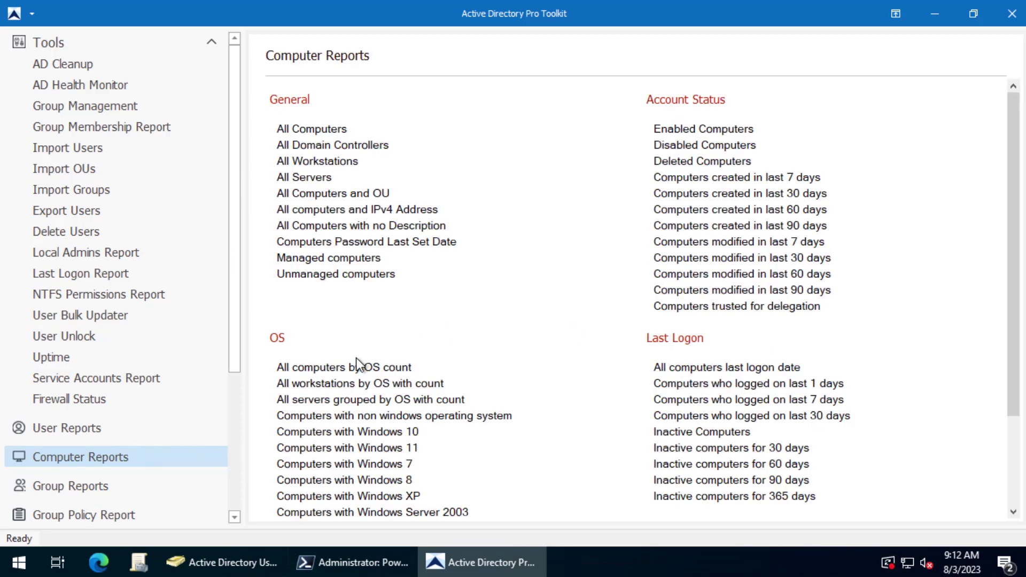
left_click(343, 368)
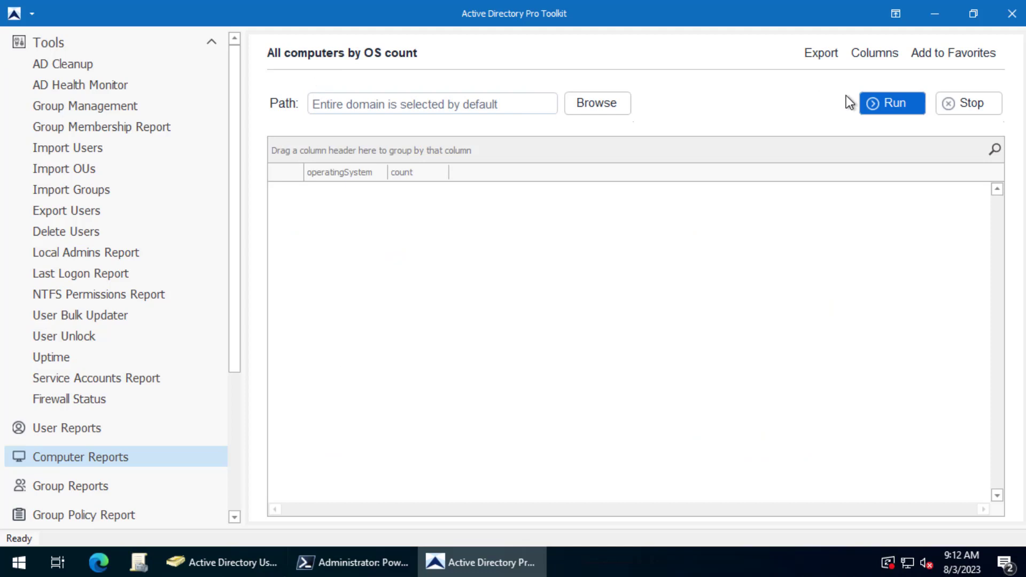
left_click(874, 102)
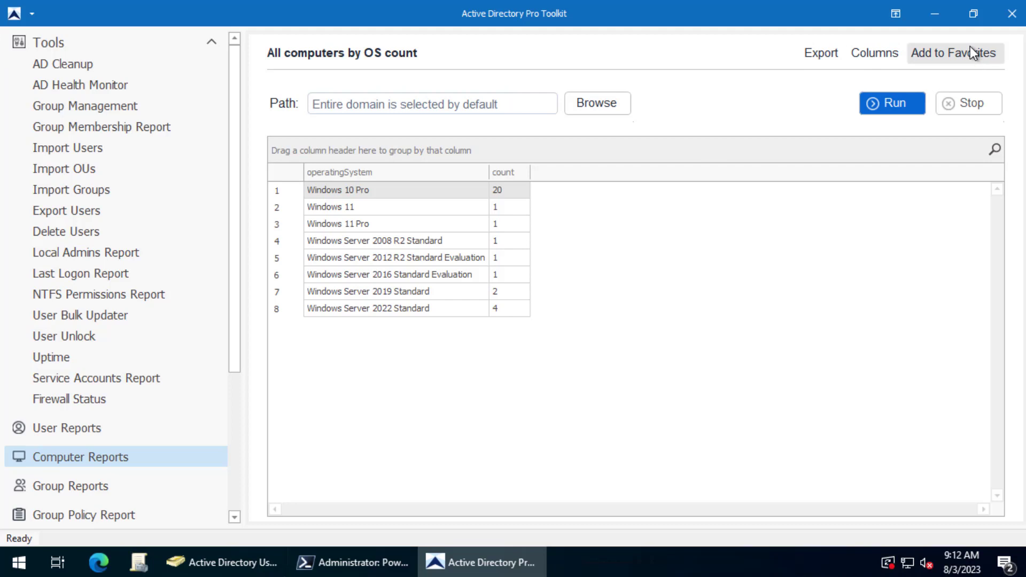
Bring the PowerShell 7 console showing the completed CSV export back to the front.
scroll(92, 494, "down", 5)
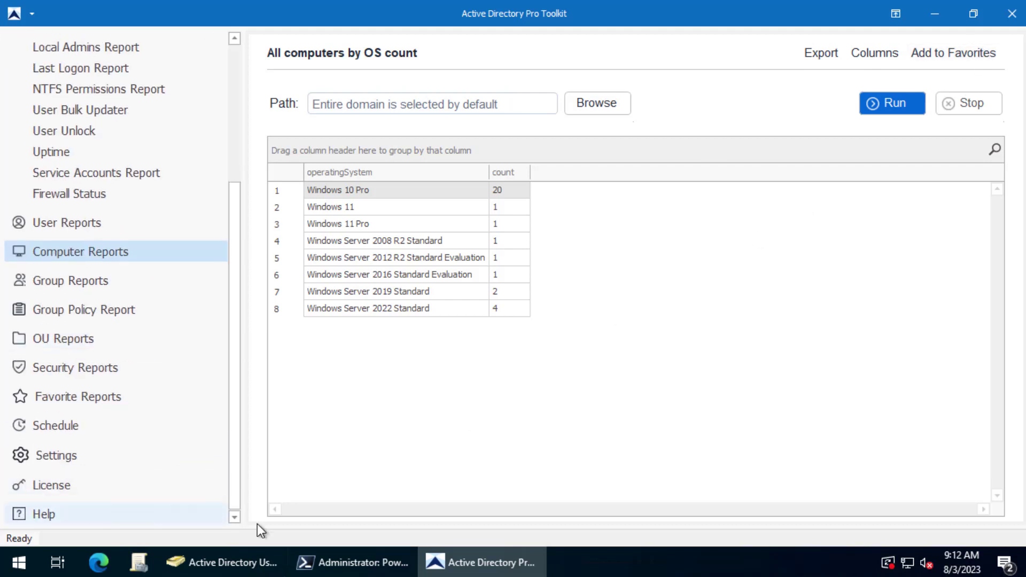
left_click(368, 567)
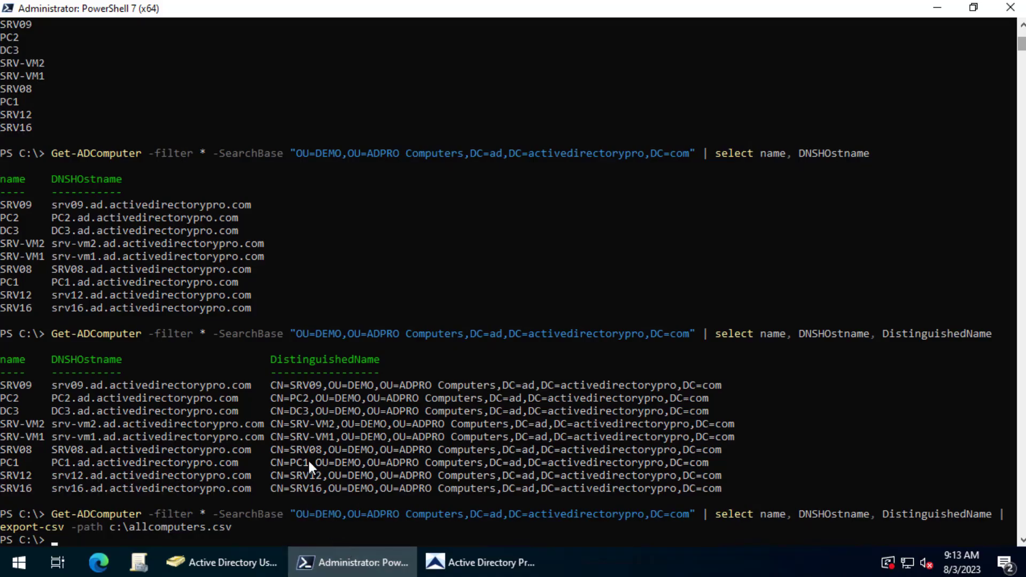